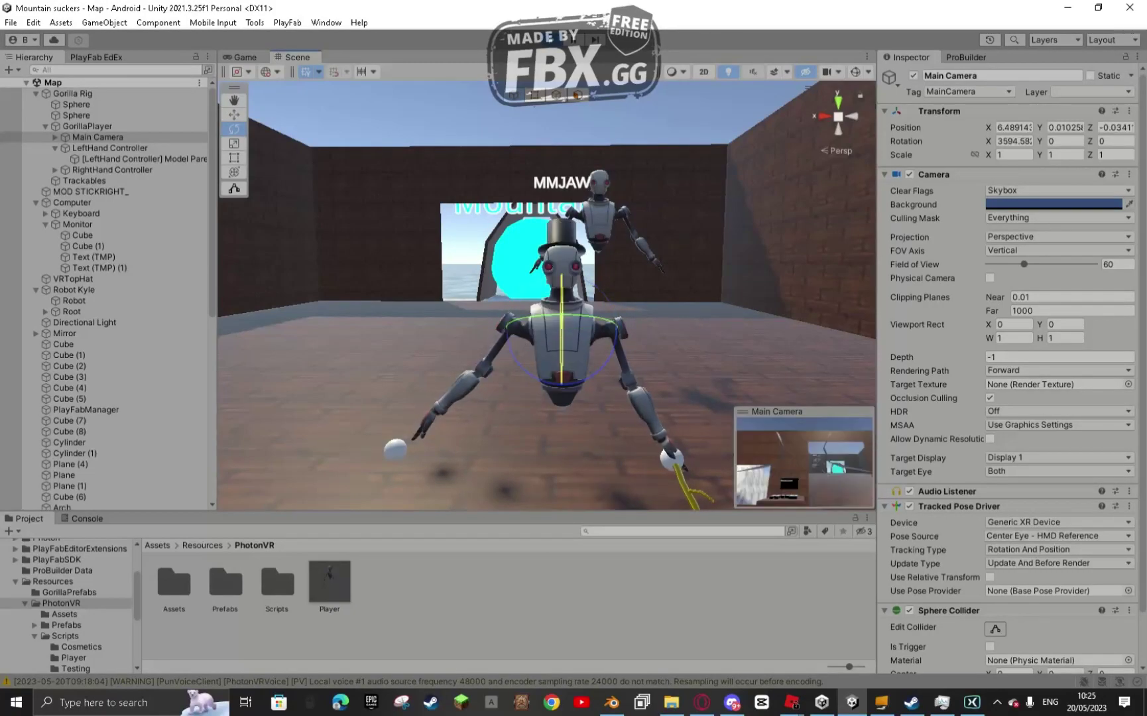
# Step: Slide the player rig along X, frame it, then fly through the wall toward the cosmetic heads
pyautogui.moveTo(547, 294); pyautogui.dragTo(522, 291, button='right')
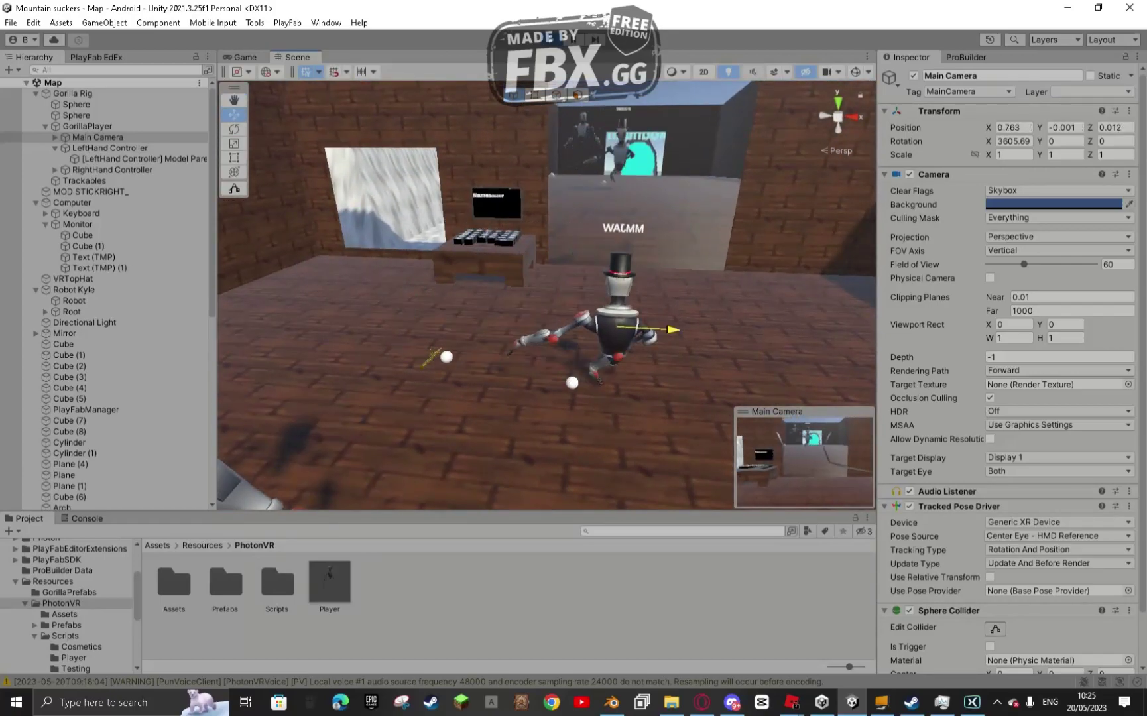
pyautogui.moveTo(672, 329); pyautogui.dragTo(741, 333)
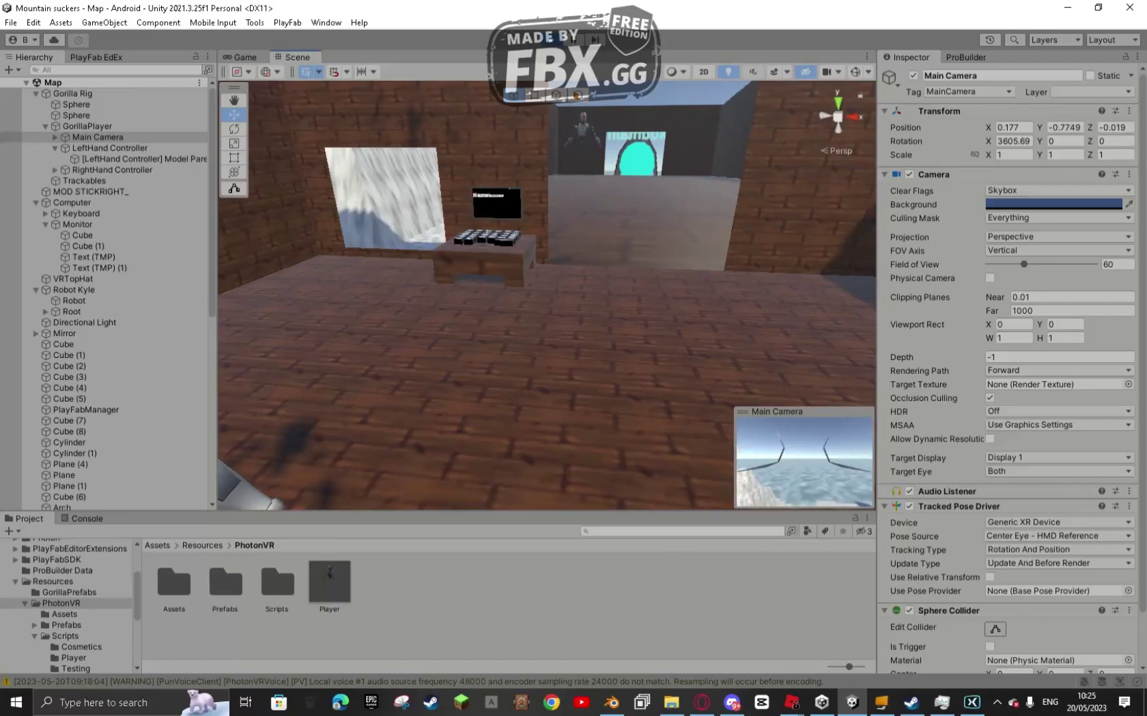
pyautogui.press('f')
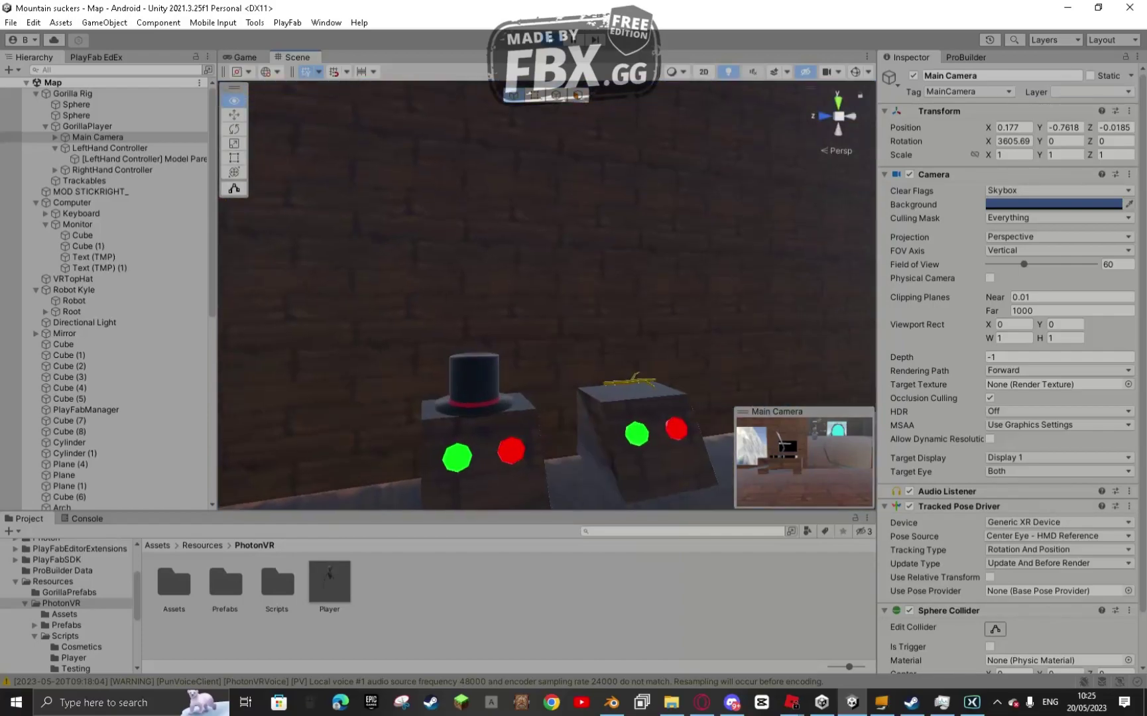
pyautogui.click(275, 553)
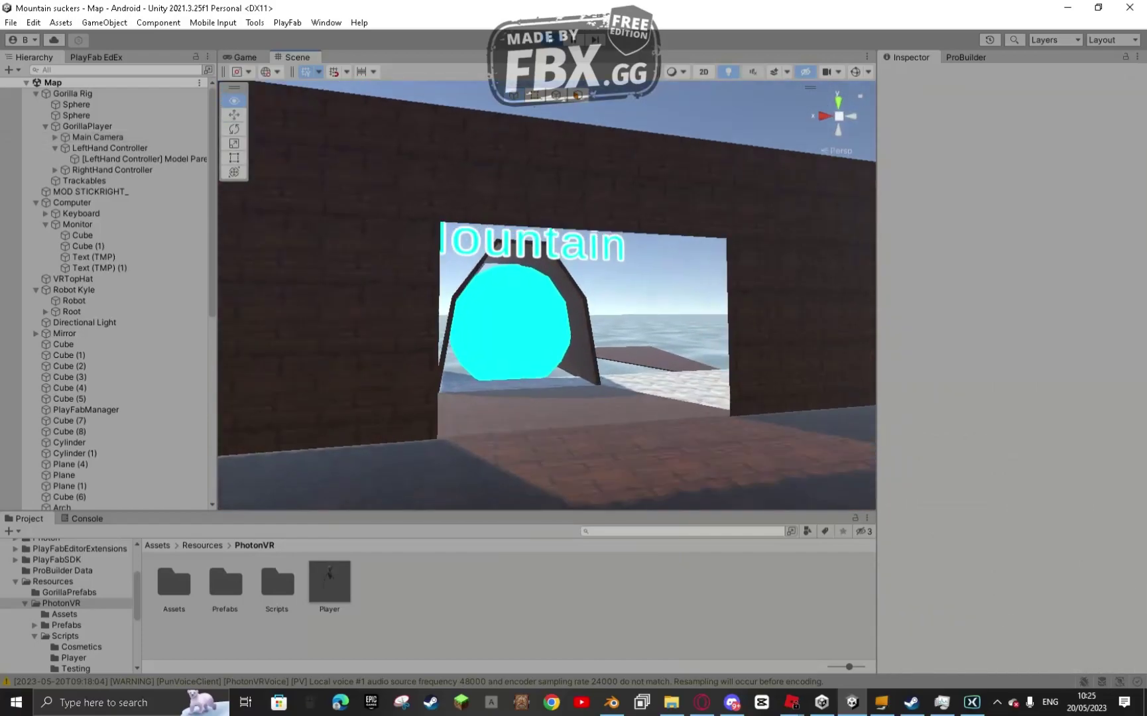
pyautogui.moveTo(547, 296); pyautogui.dragTo(504, 338, button='right')
pyautogui.click(464, 371)
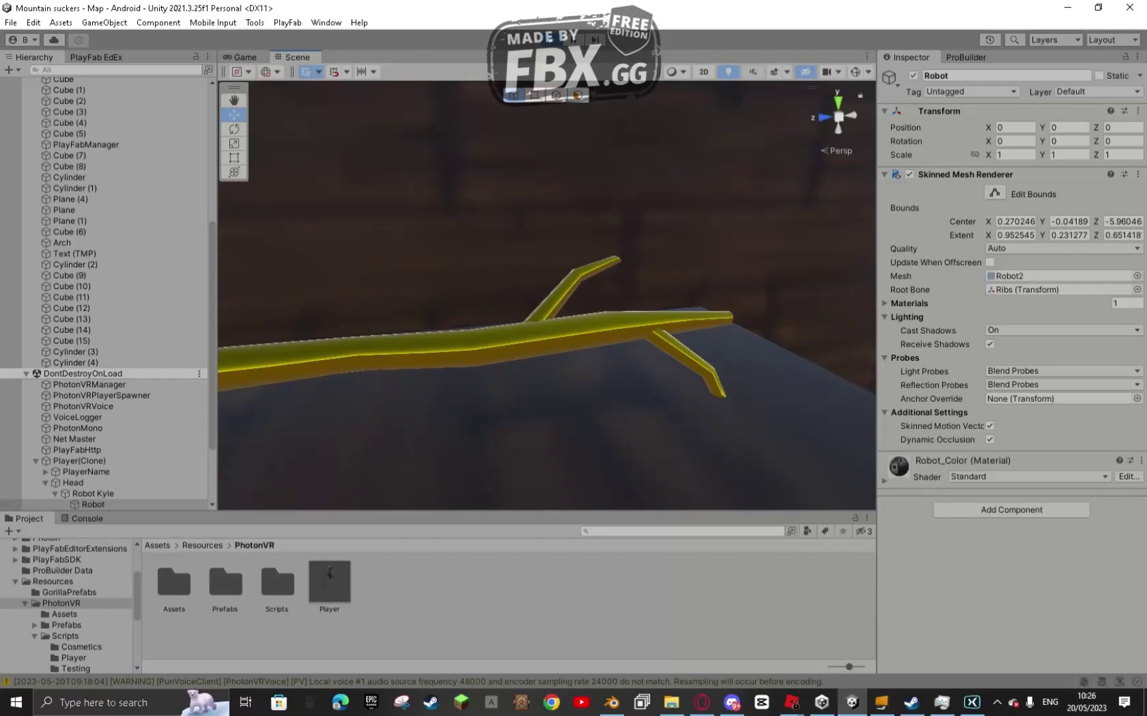
pyautogui.click(504, 342)
pyautogui.scroll(-5, 504, 342)
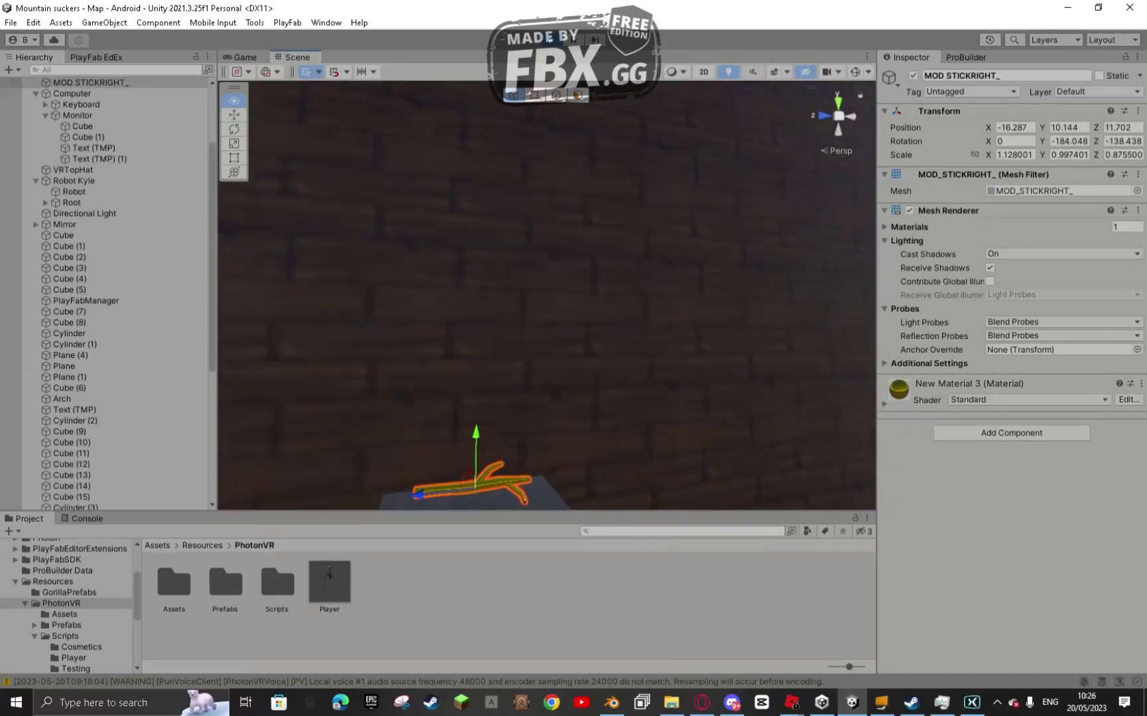
pyautogui.moveTo(544, 298); pyautogui.dragTo(531, 305, button='right')
pyautogui.click(530, 199)
pyautogui.moveTo(530, 199); pyautogui.dragTo(431, 273, button='right')
pyautogui.click(597, 398)
pyautogui.click(530, 298)
# Step: Select the Robot, then select and frame the LeftHand Controller from the Hierarchy
pyautogui.click(584, 286)
pyautogui.scroll(10, 106, 292)
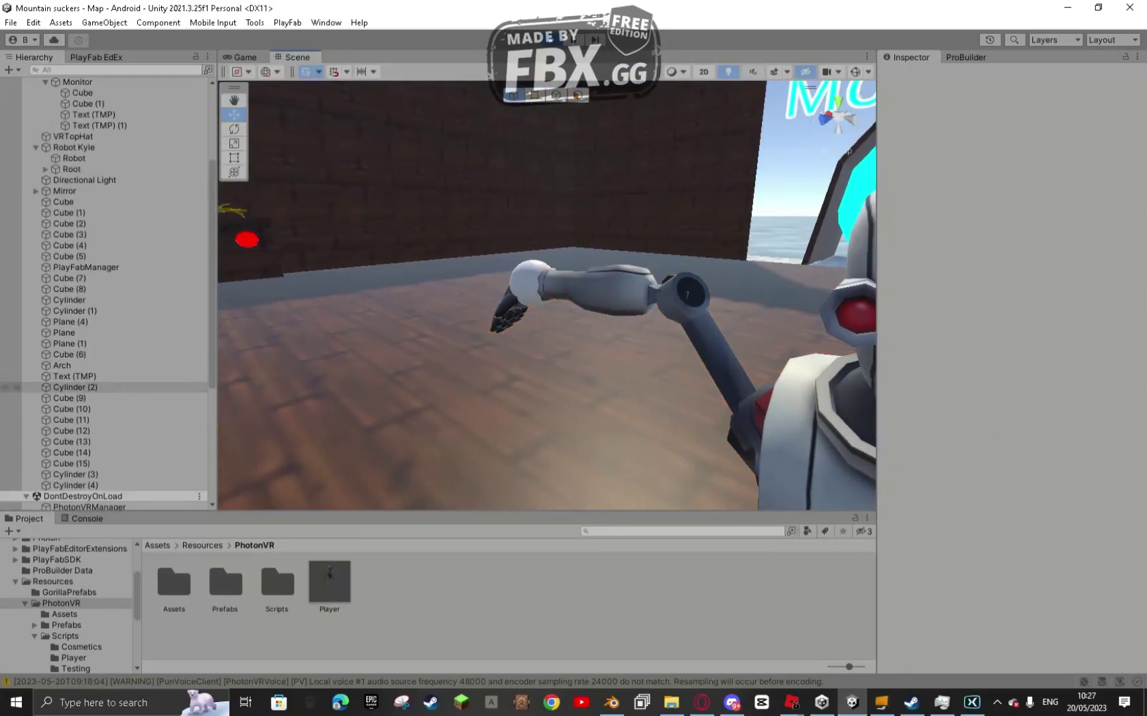
pyautogui.doubleClick(109, 148)
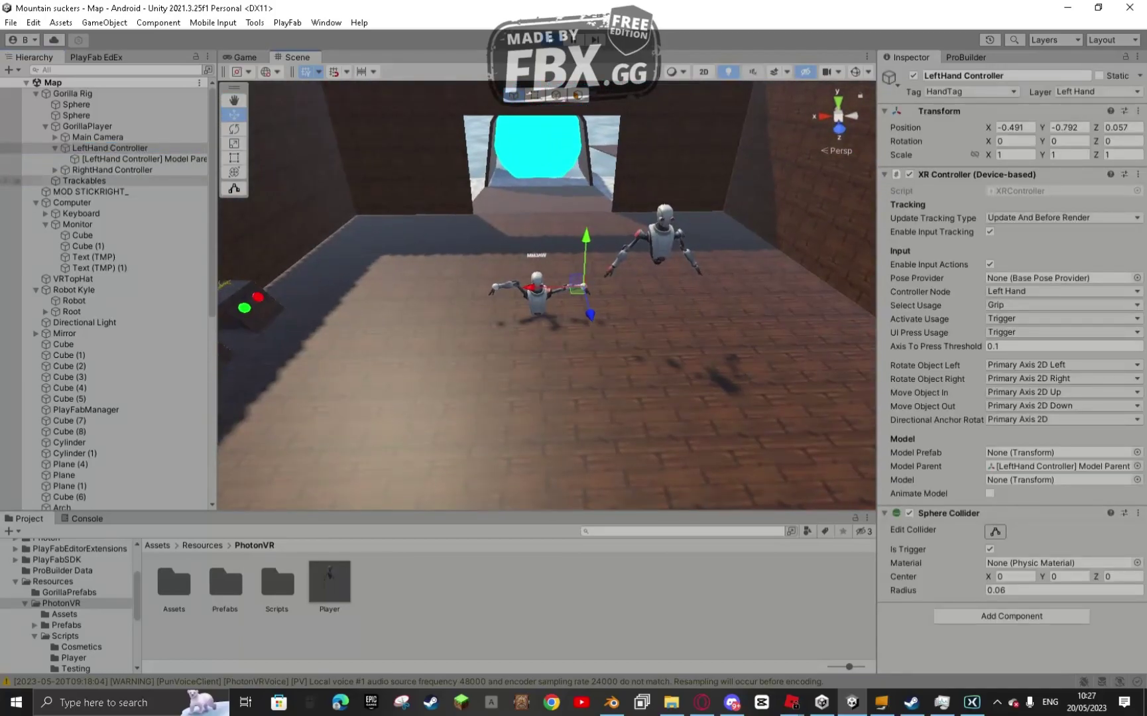
# Step: Drag the GorillaPlayer along X beside the display heads and view it from above
pyautogui.click(87, 126)
pyautogui.moveTo(485, 296); pyautogui.dragTo(268, 299)
pyautogui.press('f')
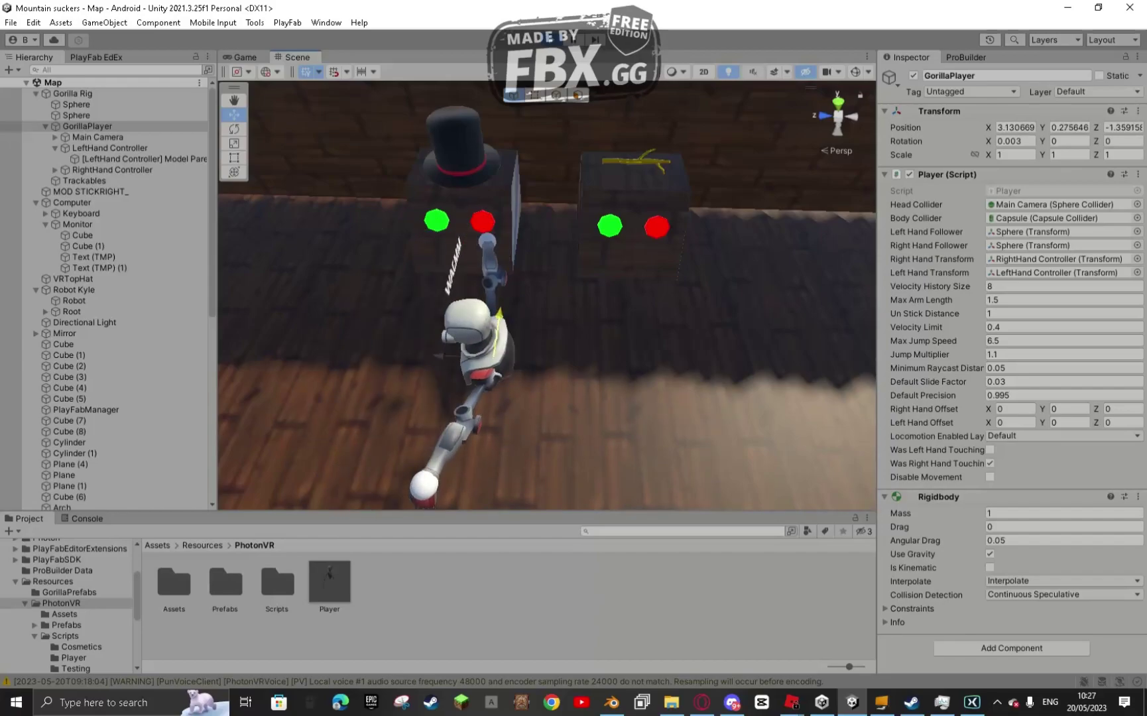
pyautogui.moveTo(548, 298); pyautogui.dragTo(421, 275, button='right')
# Step: Reframe the GorillaPlayer and move it along X toward the computer
pyautogui.press('f')
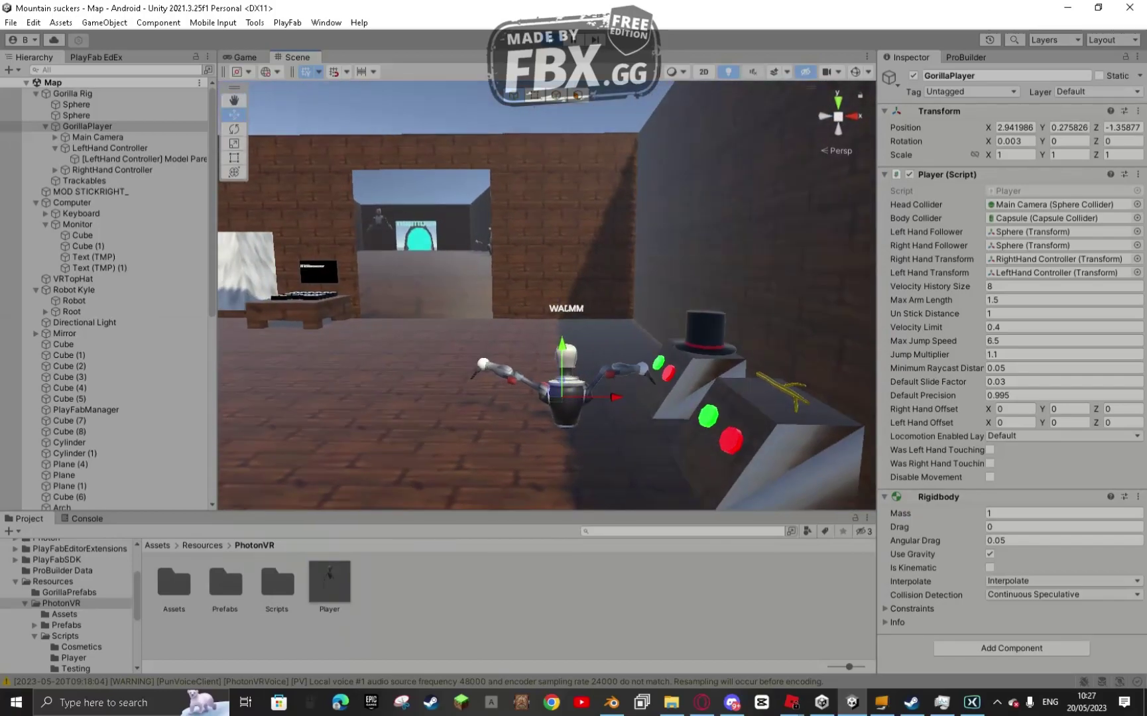
pyautogui.moveTo(547, 295); pyautogui.dragTo(537, 335, button='right')
pyautogui.press('f')
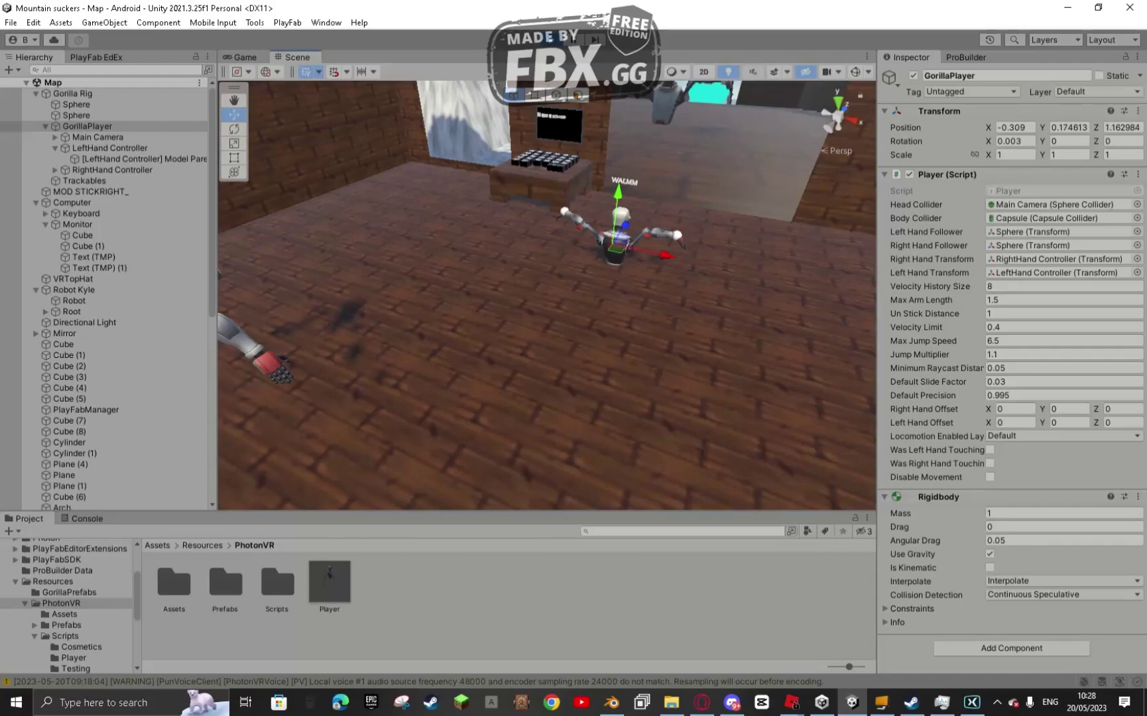
pyautogui.moveTo(657, 253); pyautogui.dragTo(543, 231)
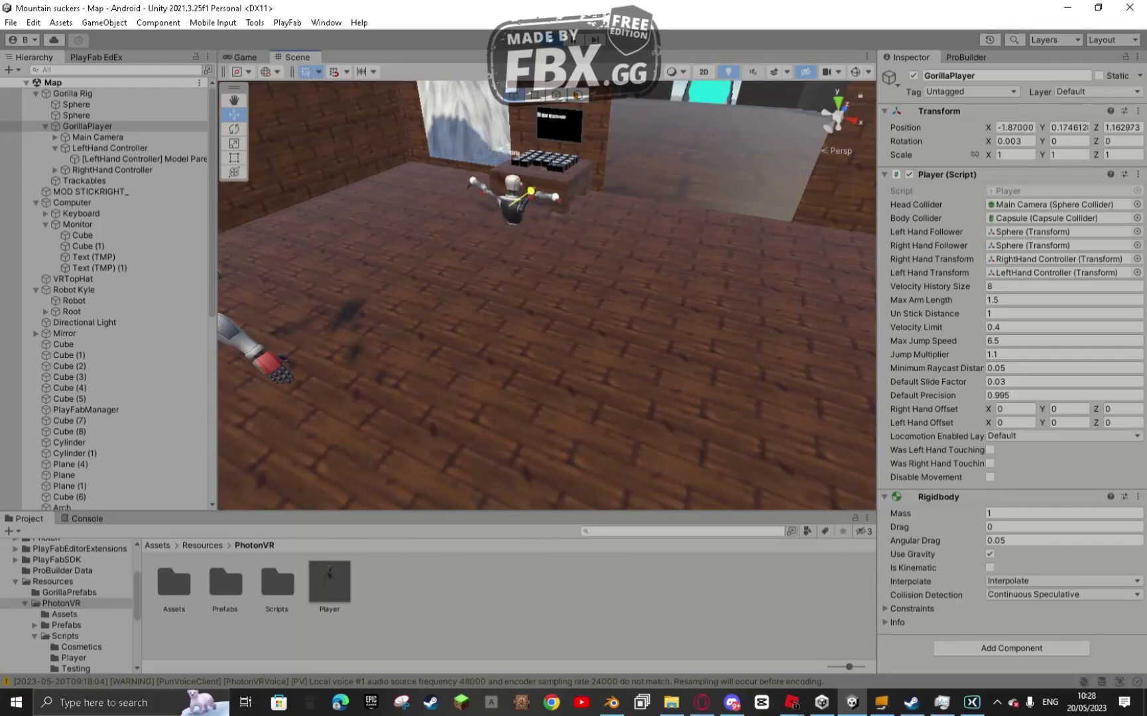
# Step: Slide the LeftHand Controller across the name keyboard letters, then select the Robot model
pyautogui.press('w')
pyautogui.moveTo(548, 295); pyautogui.dragTo(564, 318, button='right')
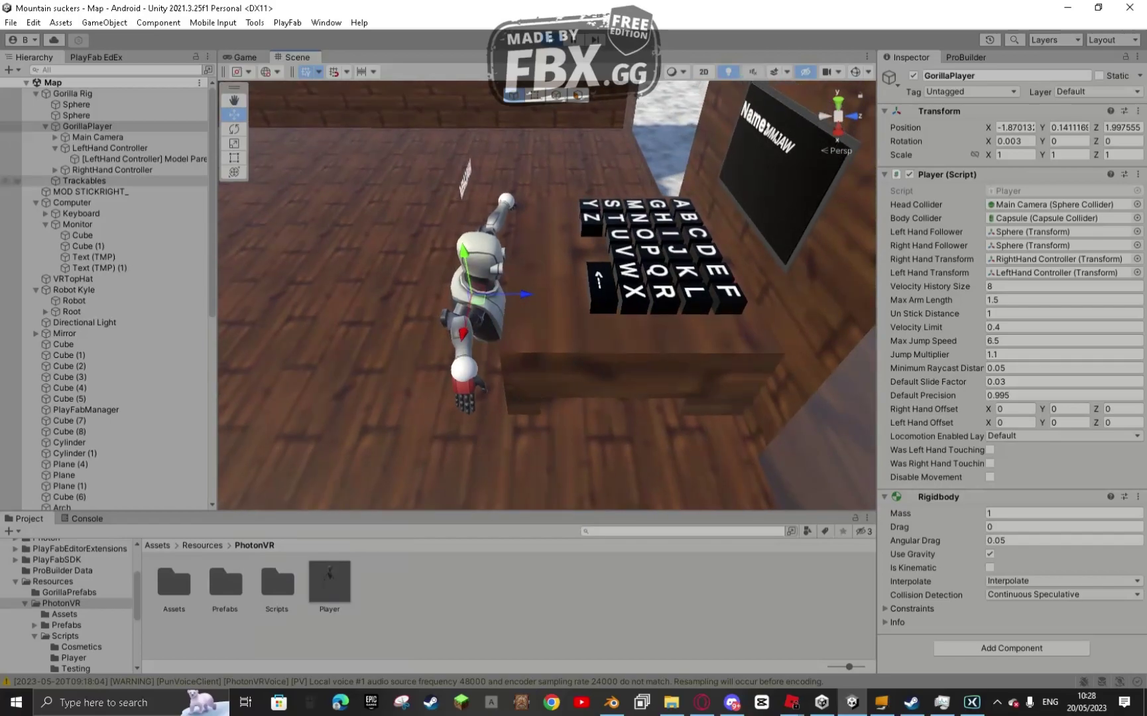
pyautogui.click(109, 148)
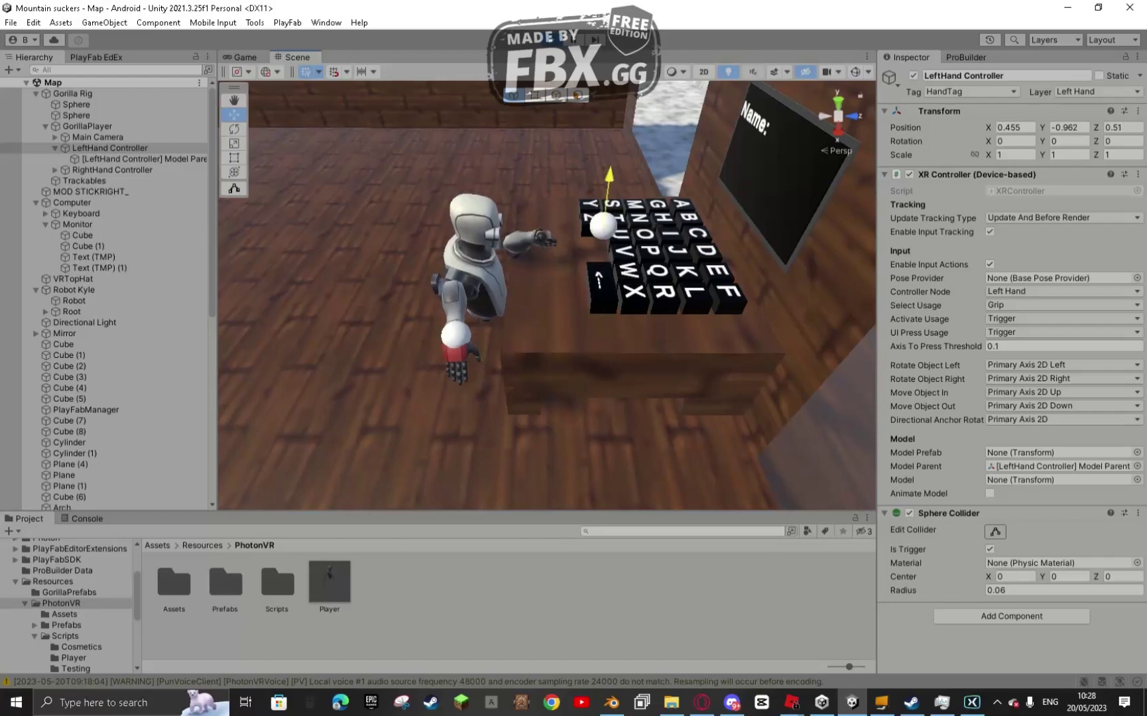
pyautogui.moveTo(547, 295)
pyautogui.mouseDown(button='right')
pyautogui.moveTo(597, 319)
pyautogui.moveTo(550, 305)
pyautogui.mouseUp(button='right')
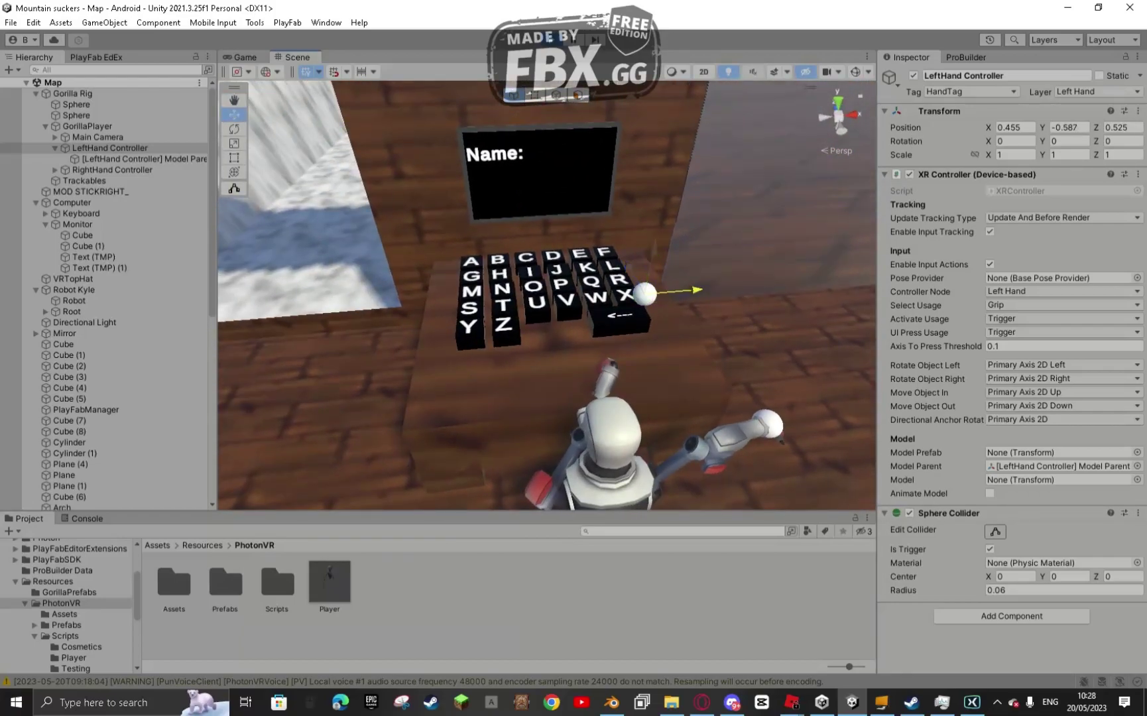
pyautogui.moveTo(664, 292); pyautogui.dragTo(482, 279)
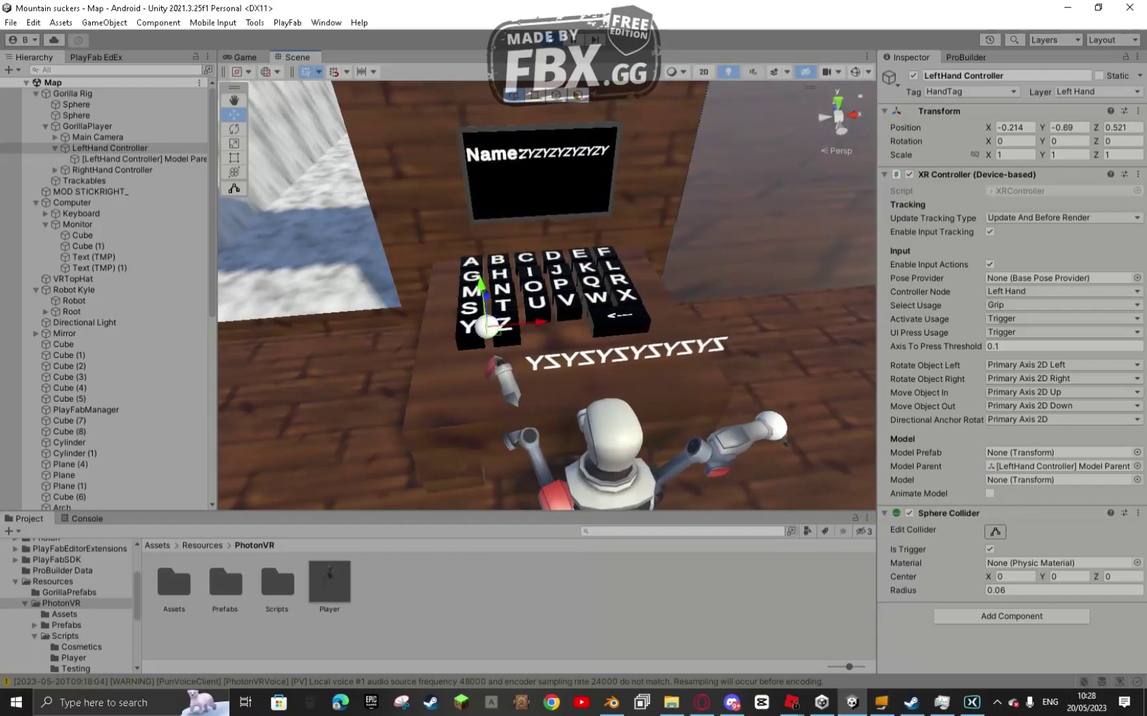
pyautogui.moveTo(482, 279)
pyautogui.mouseDown(button='right')
pyautogui.moveTo(524, 281)
pyautogui.moveTo(497, 278)
pyautogui.mouseUp(button='right')
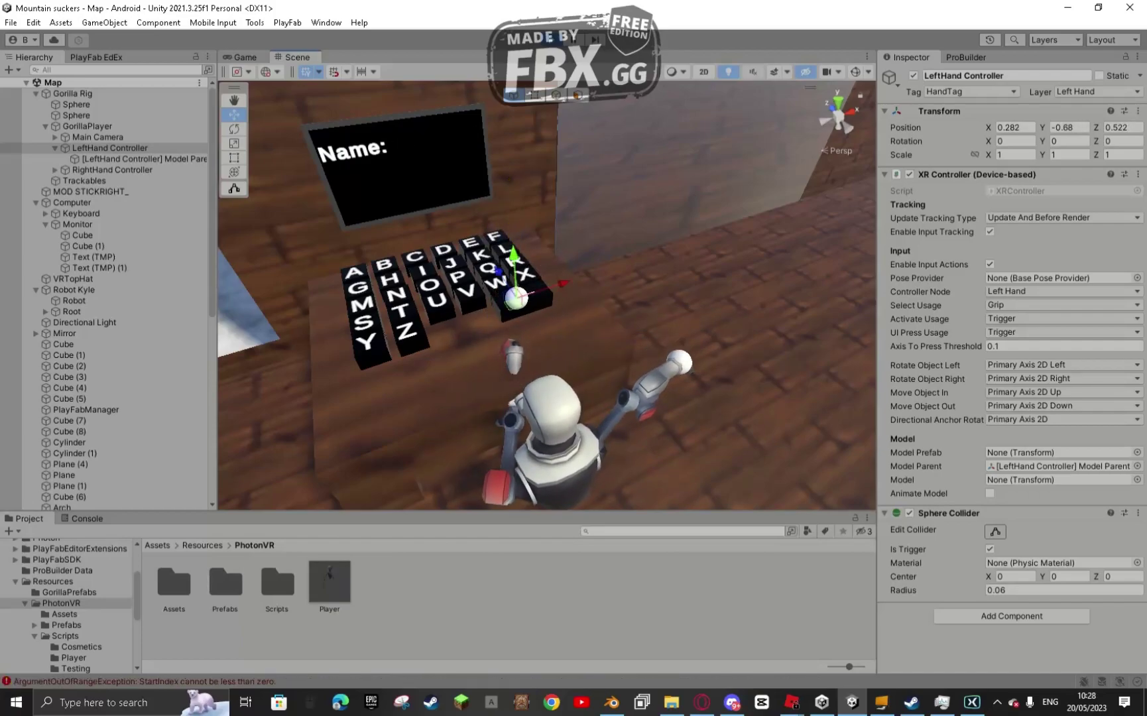
pyautogui.moveTo(524, 281); pyautogui.dragTo(491, 262, button='right')
pyautogui.click(525, 372)
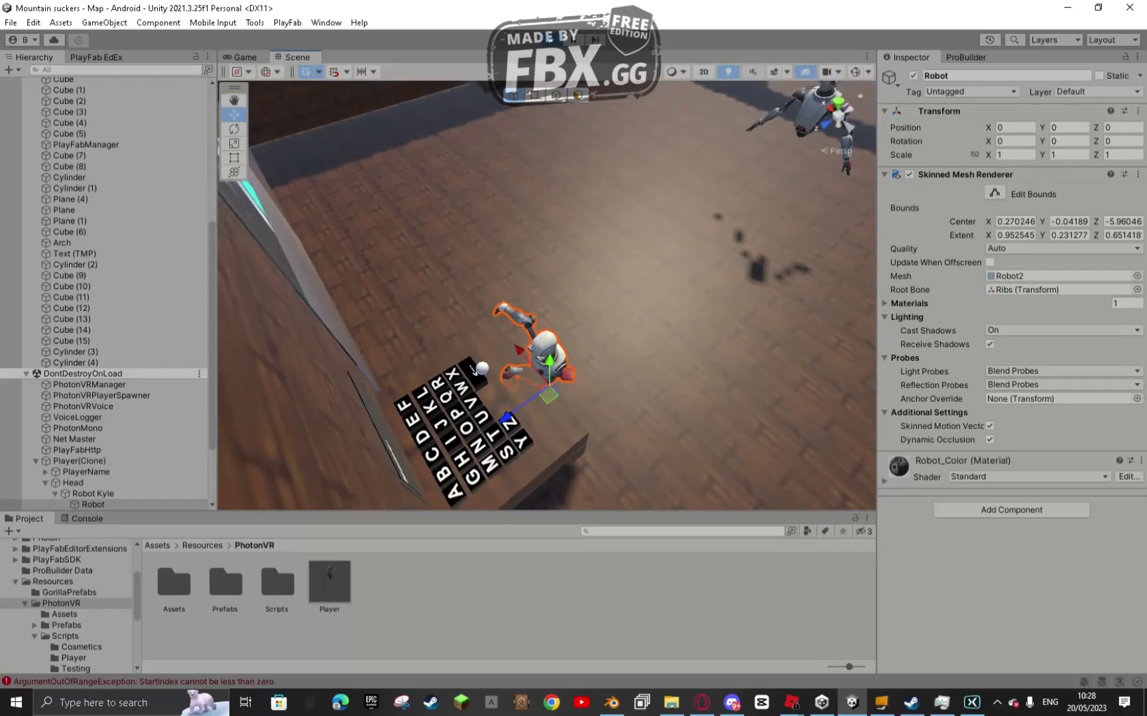
pyautogui.scroll(8, 106, 291)
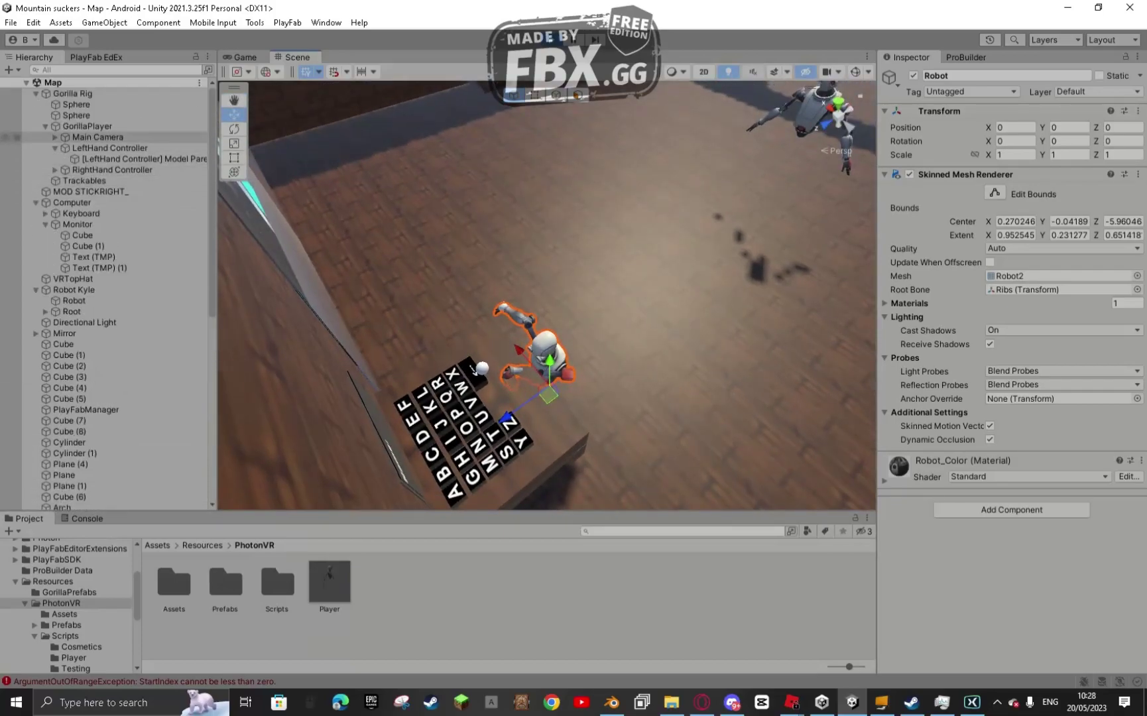
pyautogui.doubleClick(87, 126)
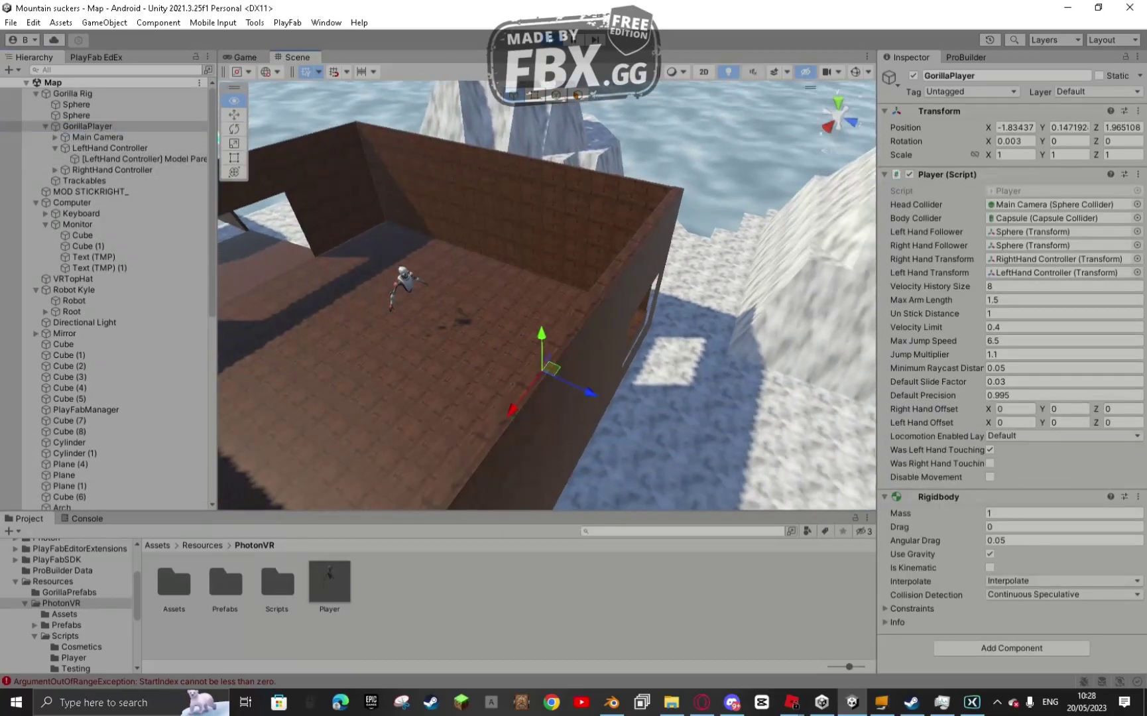
pyautogui.moveTo(530, 299); pyautogui.dragTo(458, 248, button='right')
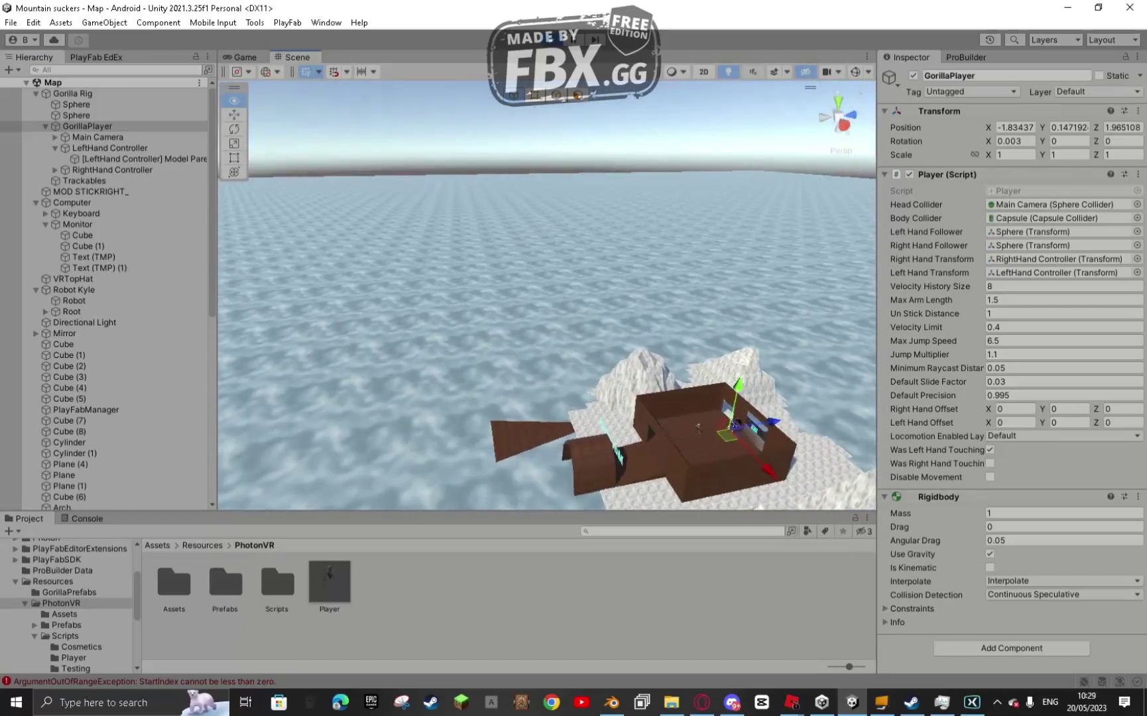
pyautogui.moveTo(737, 424); pyautogui.dragTo(693, 414, button='right')
pyautogui.click(693, 415)
pyautogui.scroll(-5, 547, 296)
pyautogui.hotkey('ctrl', 'z')
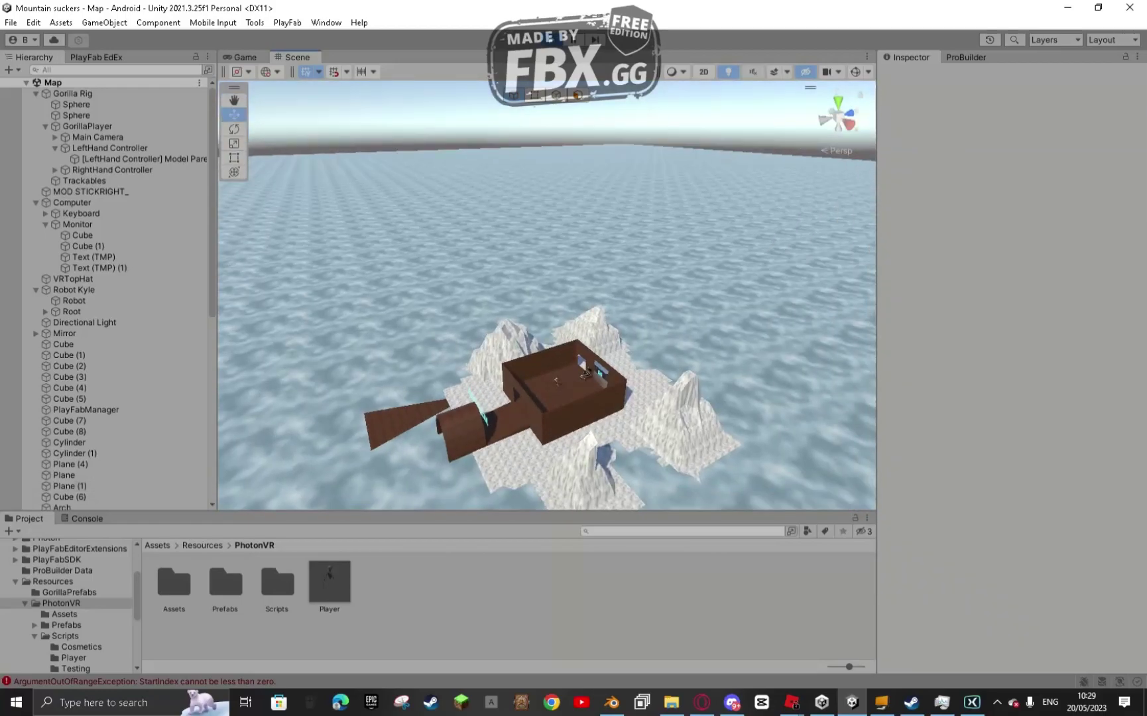
pyautogui.hotkey('ctrl', 'y')
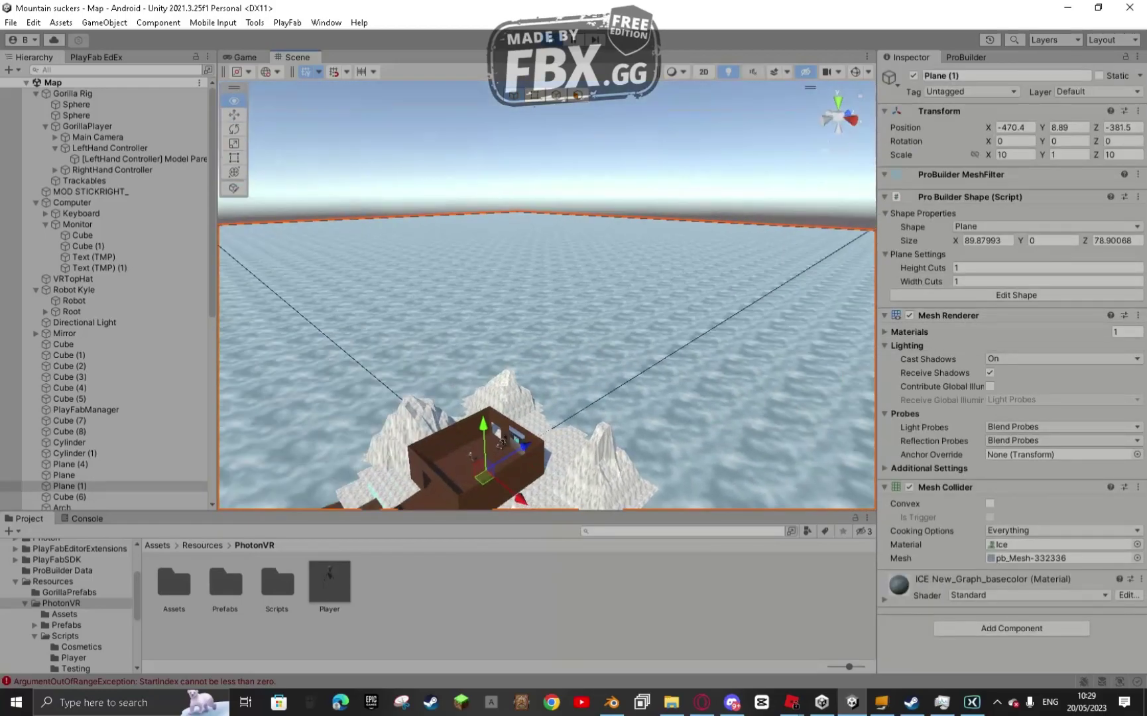
pyautogui.hotkey('ctrl', 'z')
pyautogui.scroll(-5, 547, 295)
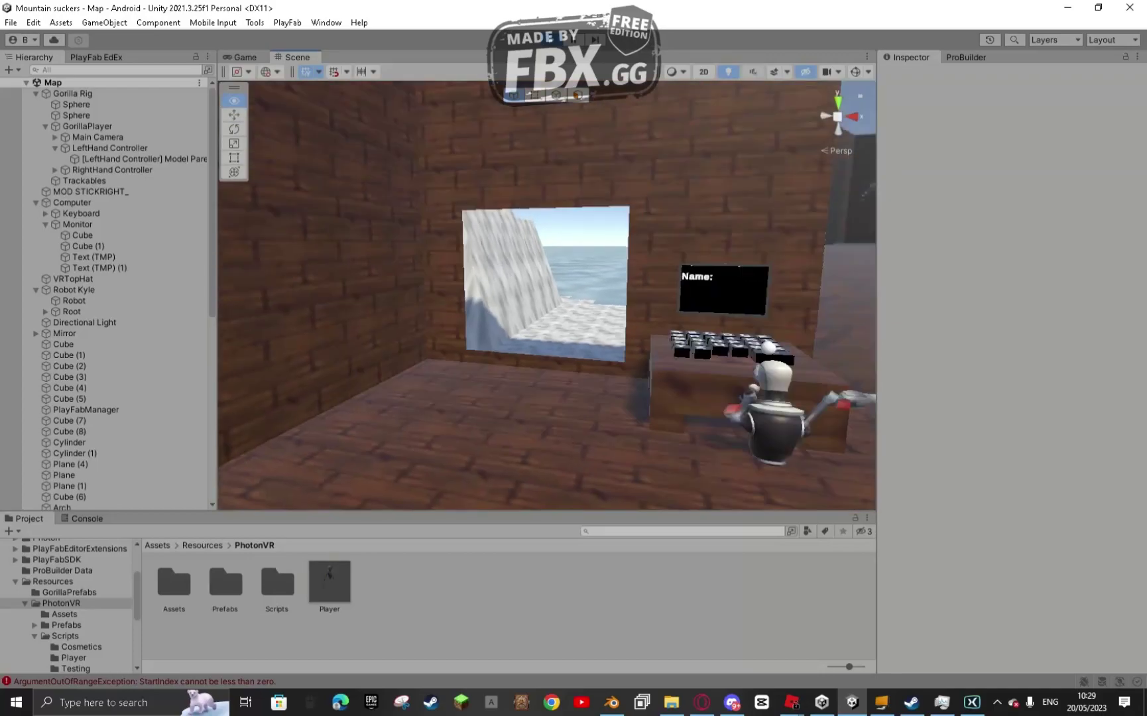
# Step: Select the Robot model in the far room and stop Play mode with Ctrl+P
pyautogui.click(564, 299)
pyautogui.hotkey('shift', 'd')
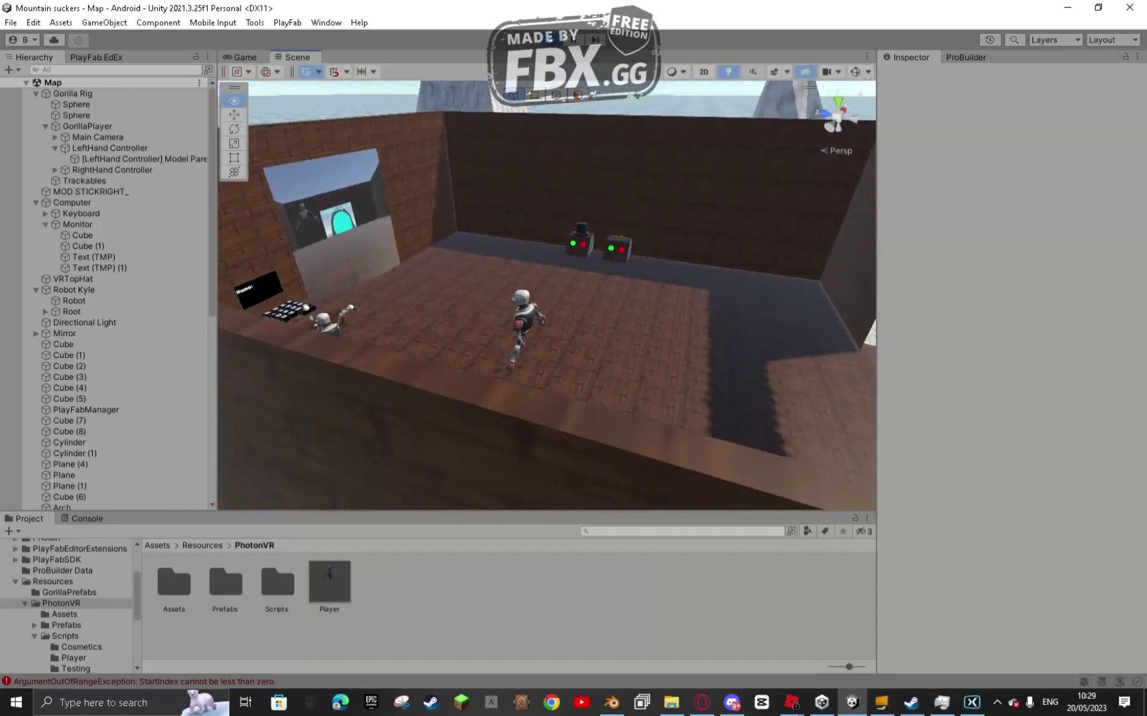
pyautogui.click(669, 351)
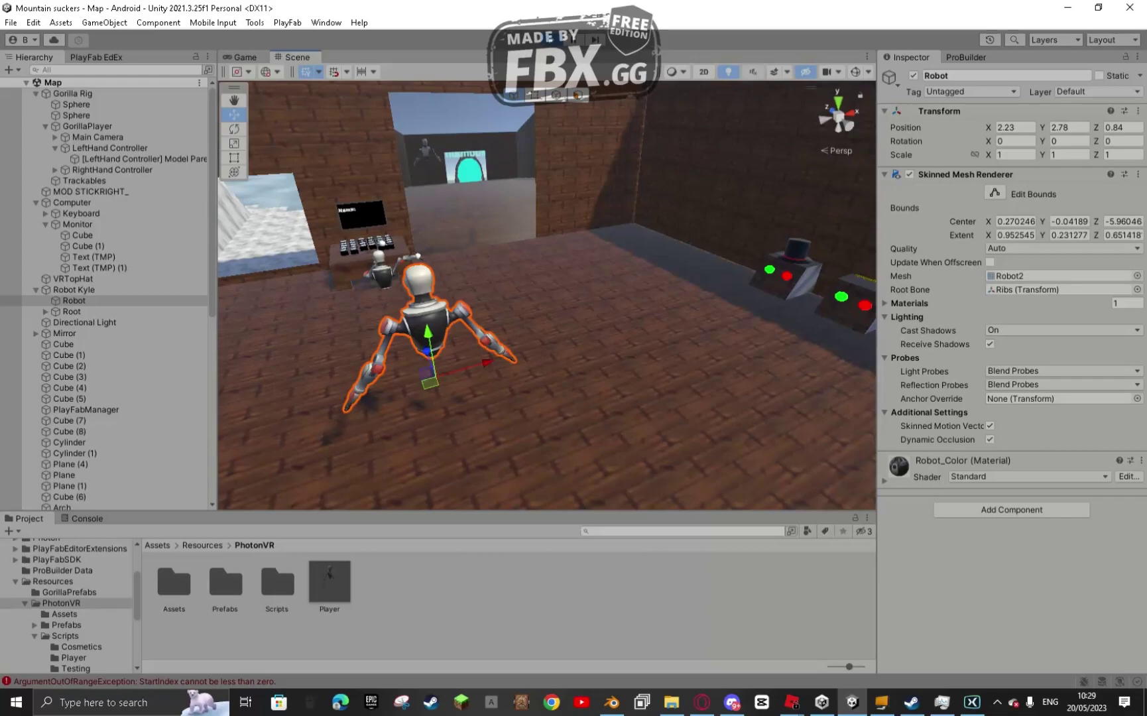
pyautogui.hotkey('ctrl', 'p')
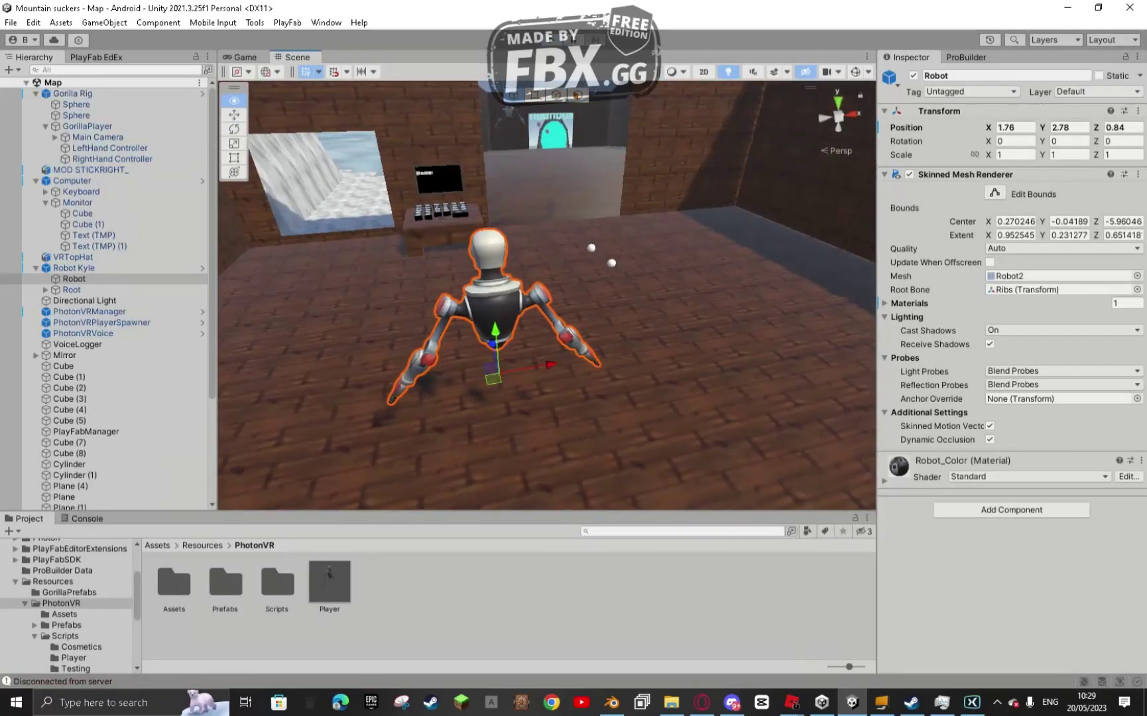
# Step: Frame the Robot by the brick wall and compare it with the model in Blender
pyautogui.moveTo(547, 296); pyautogui.dragTo(527, 309, button='right')
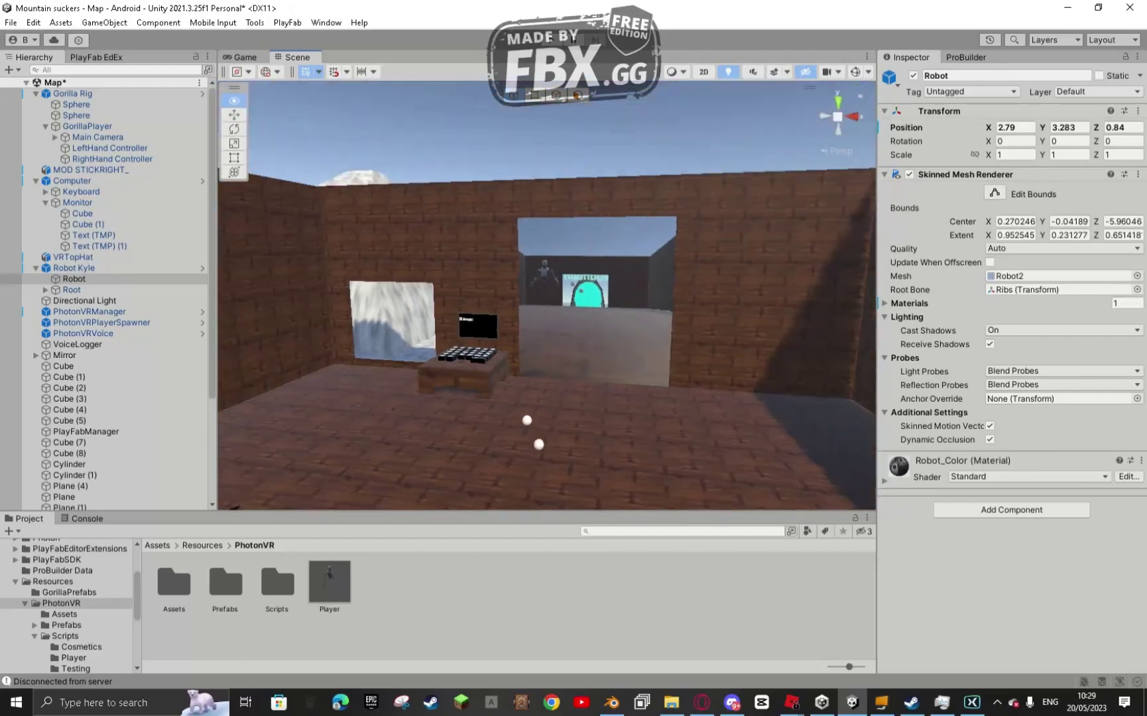
pyautogui.press('f')
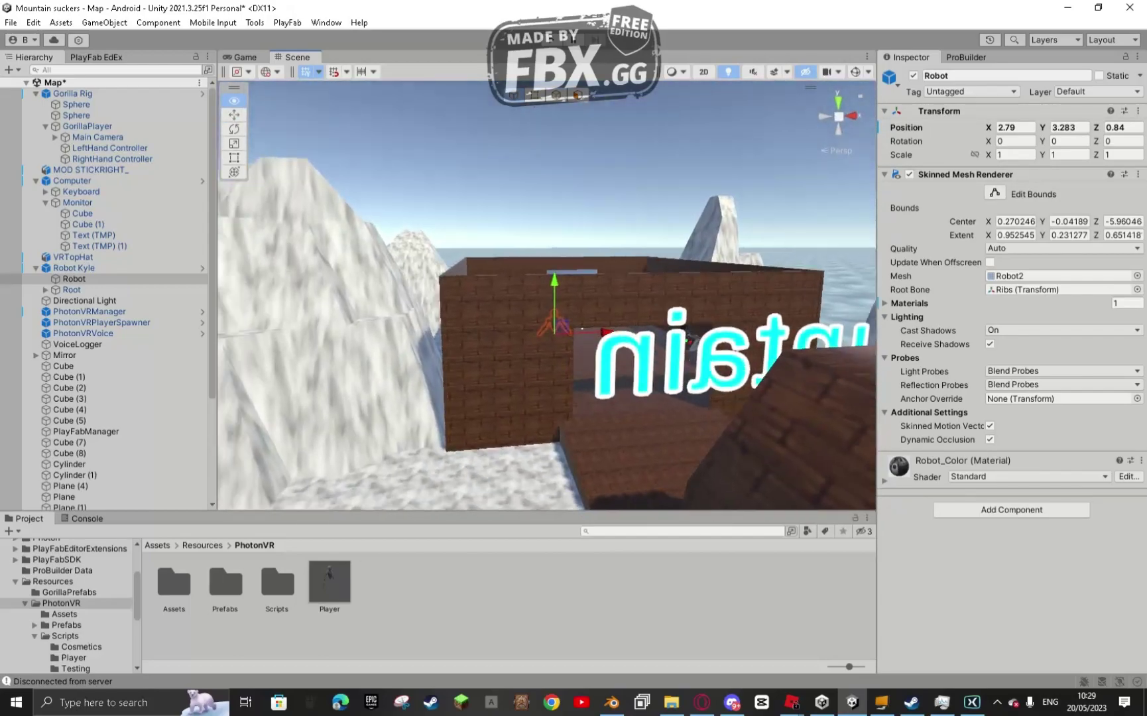
pyautogui.moveTo(550, 299); pyautogui.dragTo(596, 279, button='right')
pyautogui.hotkey('alt', 'Tab')
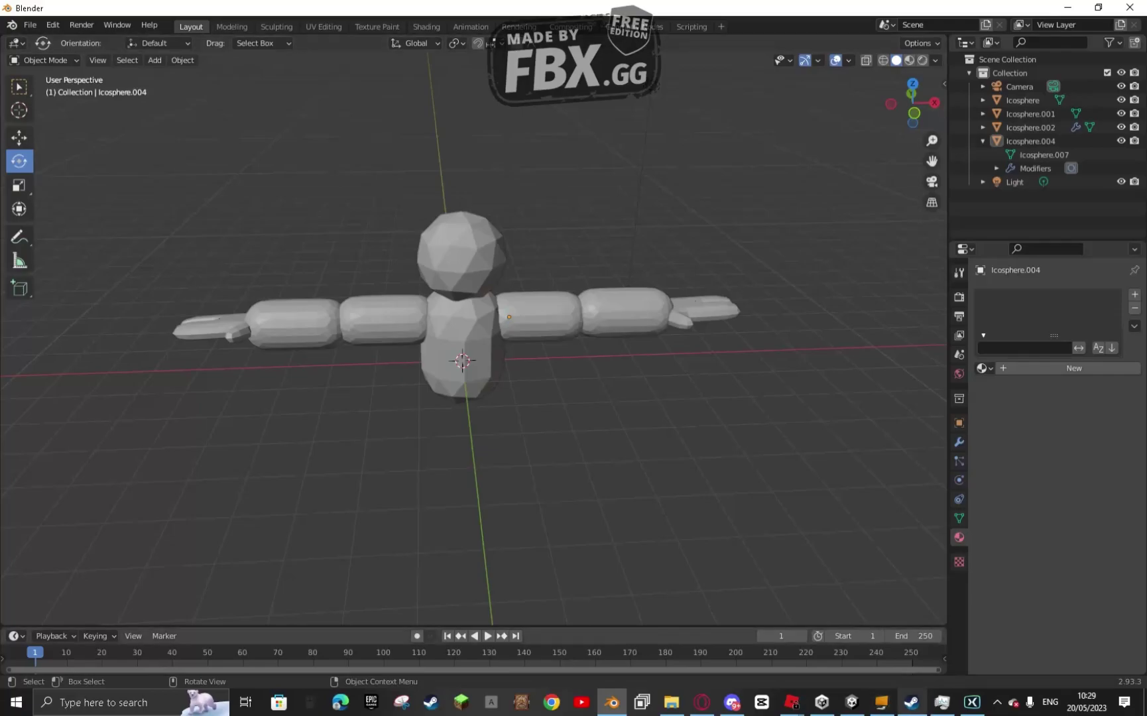
pyautogui.hotkey('alt', 'Tab')
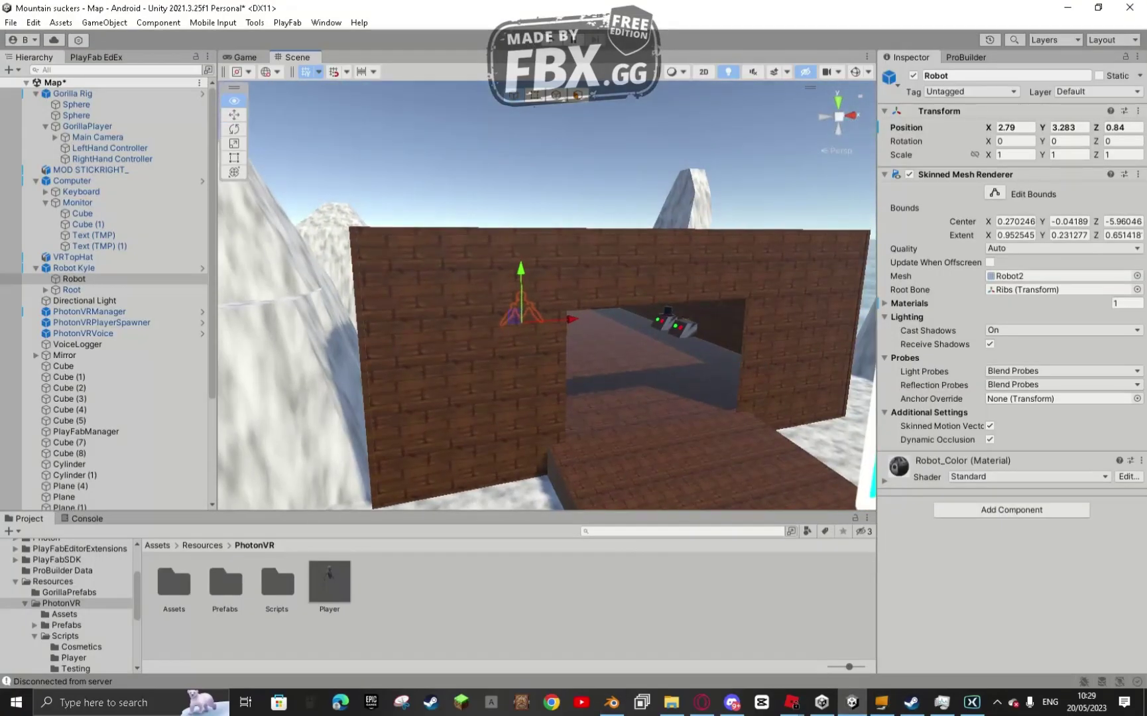
# Step: Fly over the brick wall to Robot Kyle, select its Root and switch to the Rotate tool
pyautogui.moveTo(547, 296); pyautogui.dragTo(597, 318, button='right')
pyautogui.click(547, 265)
pyautogui.press('w')
pyautogui.click(565, 398)
pyautogui.press('e')
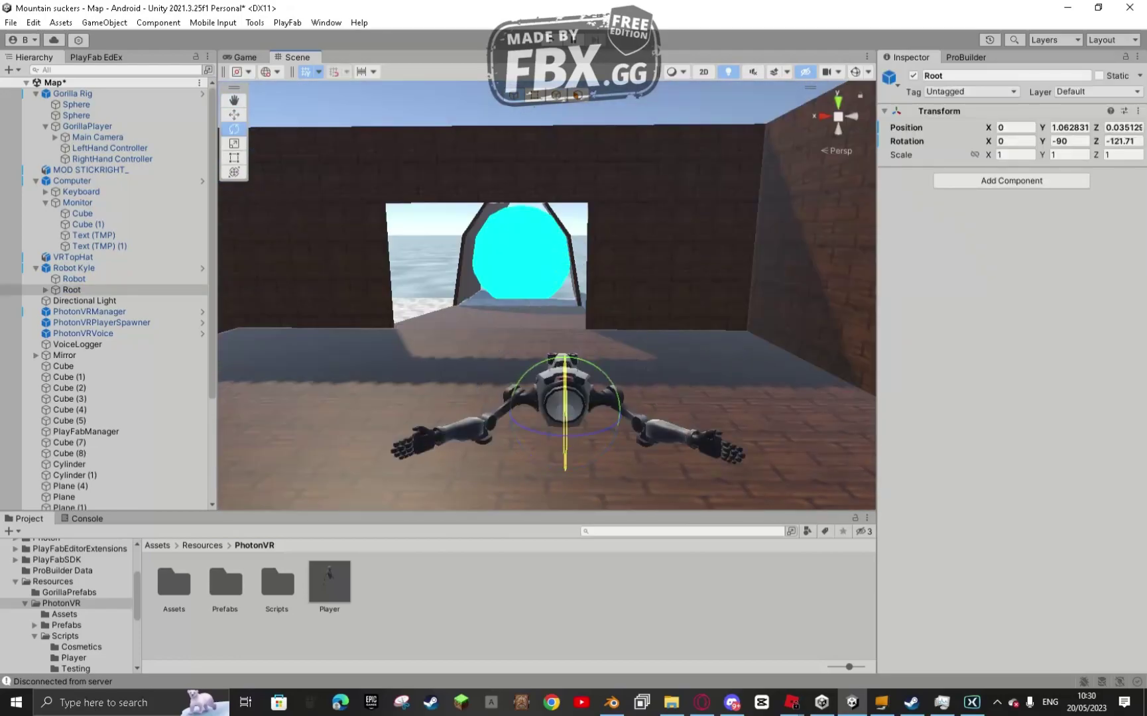